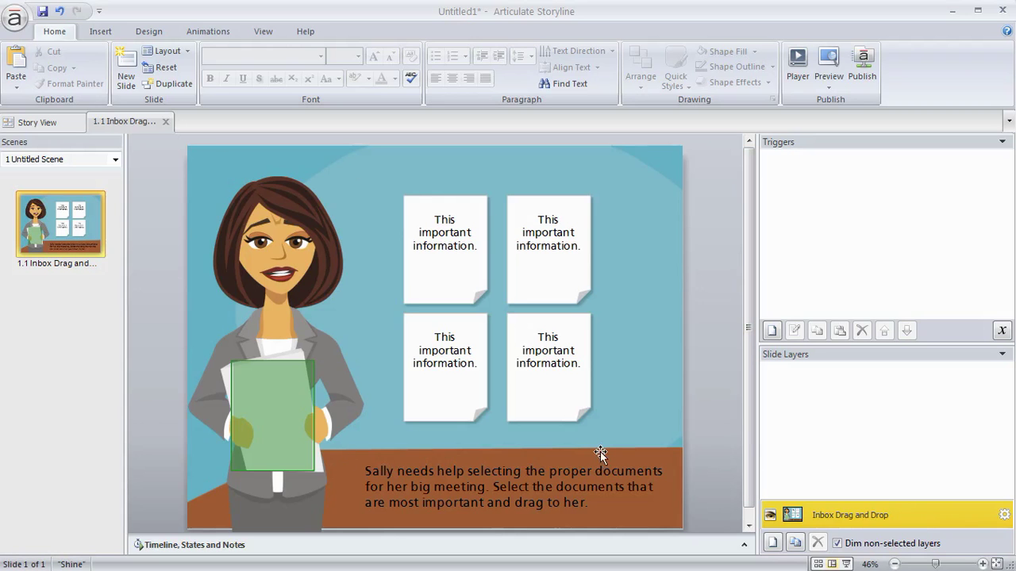
# Step: Preview this slide to see the notes before any interaction is added, and close the preview
pyautogui.click(829, 79)
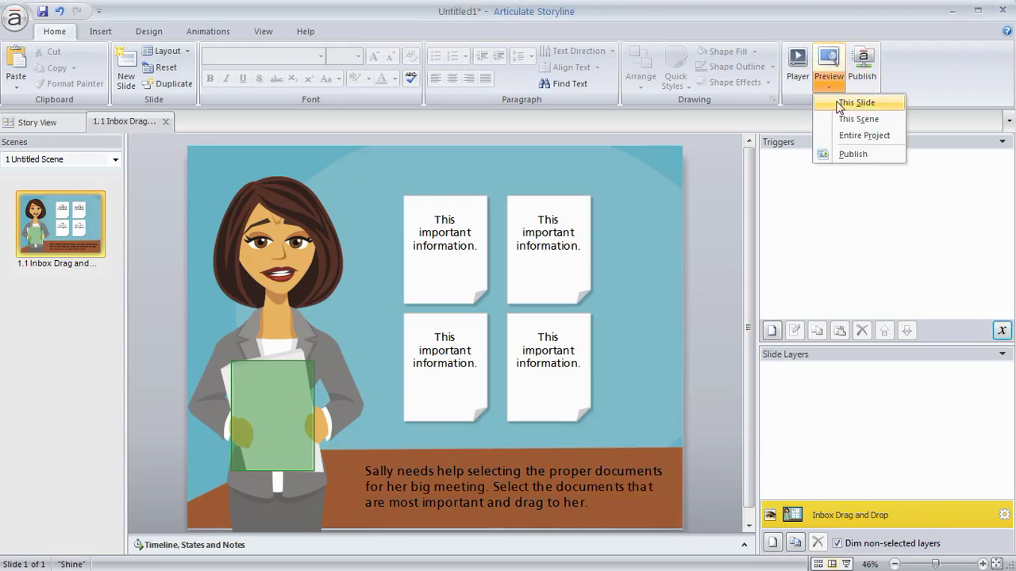
pyautogui.click(840, 104)
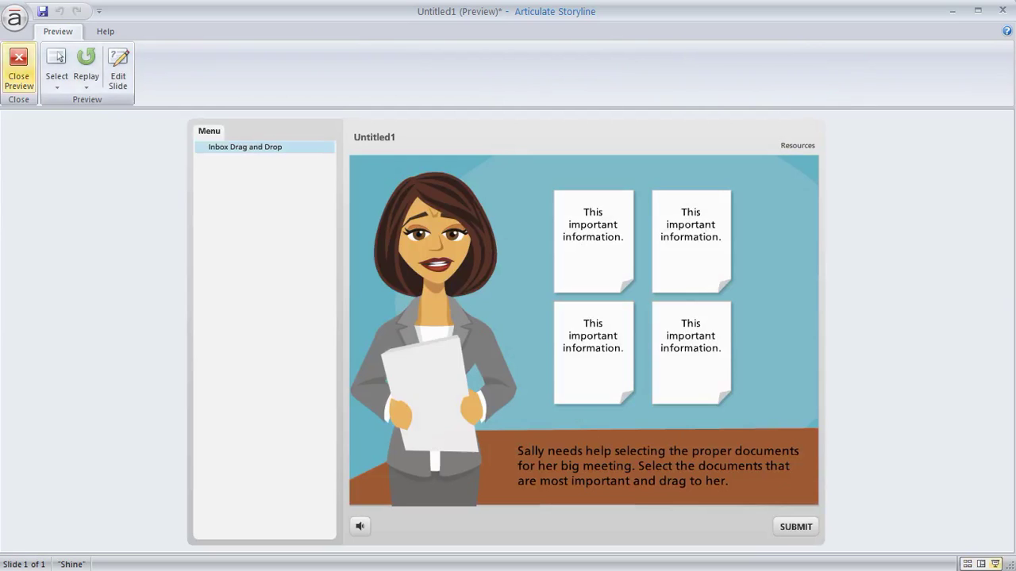
pyautogui.click(18, 64)
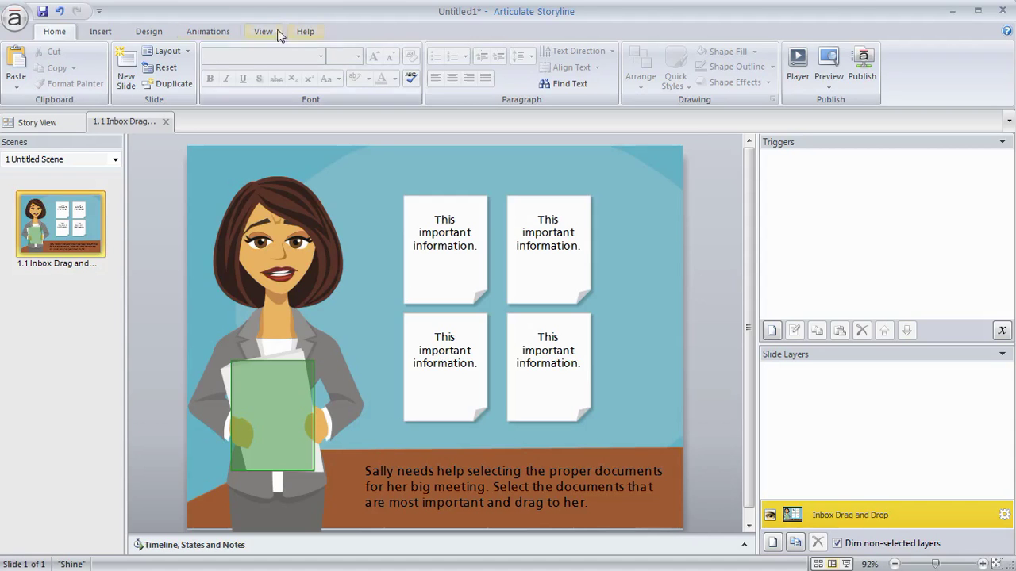
# Step: Convert the slide to a freeform Drag and Drop question
pyautogui.click(107, 33)
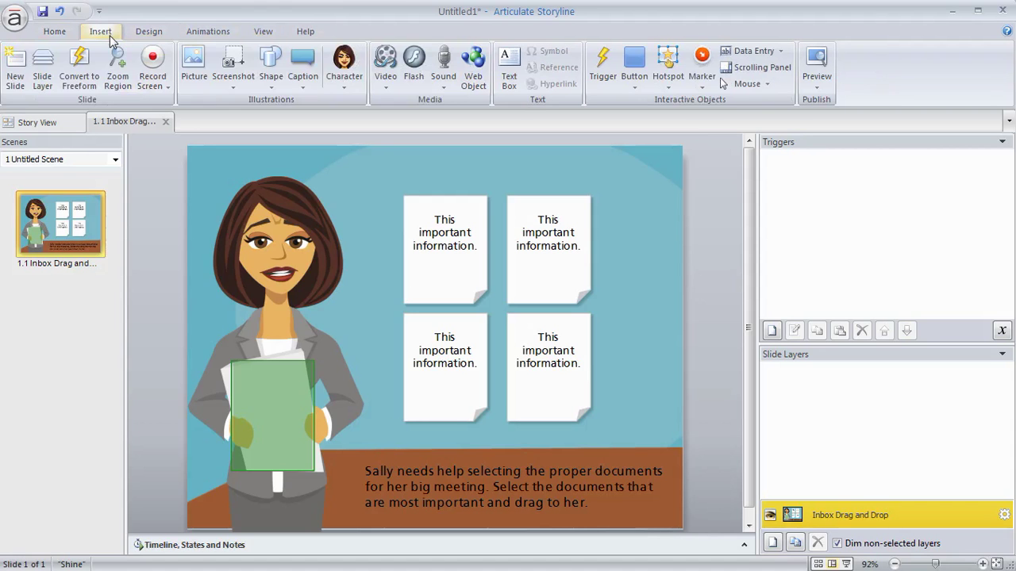
pyautogui.click(80, 71)
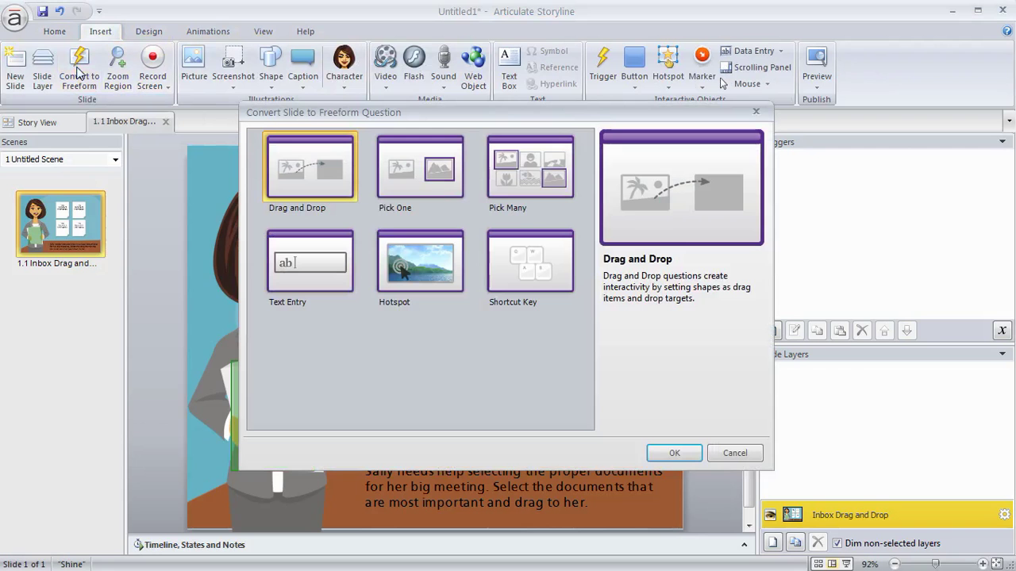
pyautogui.click(674, 453)
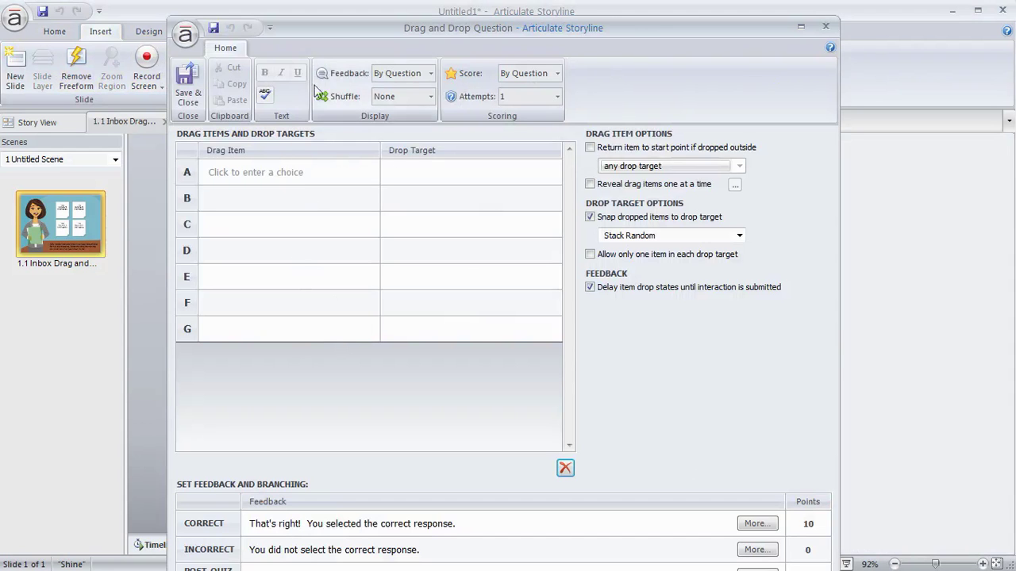
# Step: Add Note 1, Note 2, Note 3 and Note 4 as drag items in rows A to D of the question
pyautogui.moveTo(310, 33); pyautogui.dragTo(786, 96)
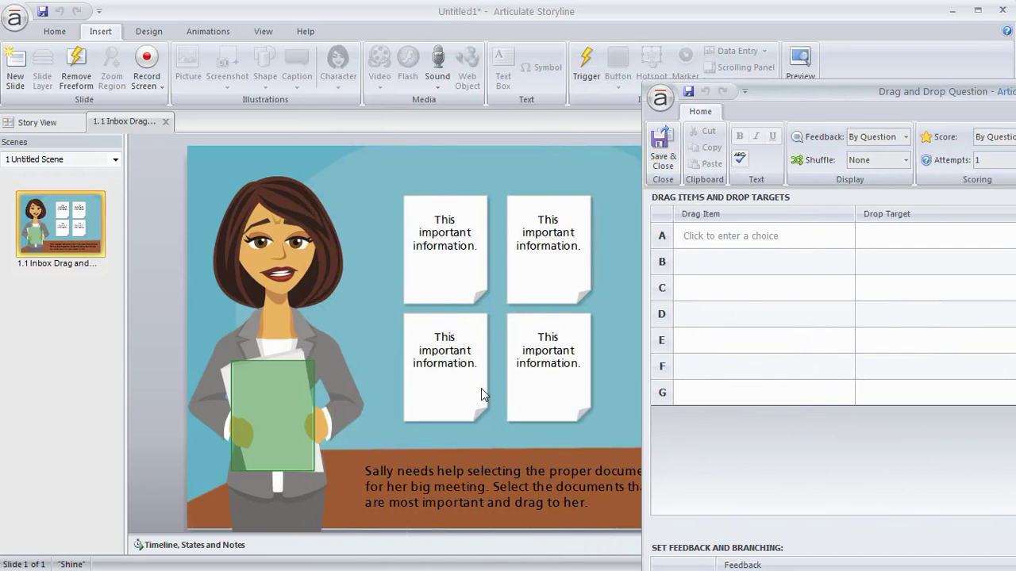
pyautogui.click(735, 238)
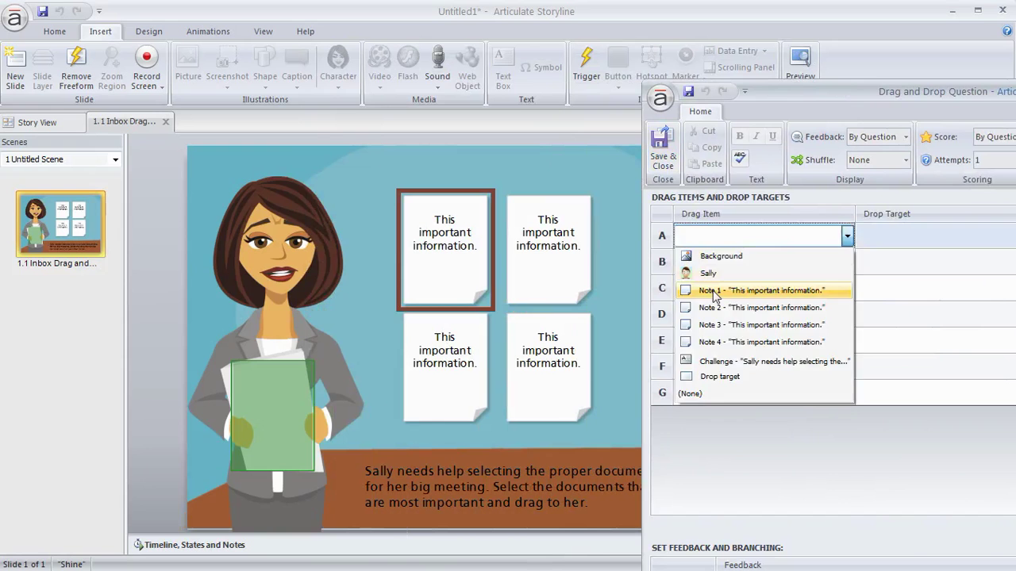
pyautogui.click(712, 291)
pyautogui.click(705, 263)
pyautogui.click(706, 325)
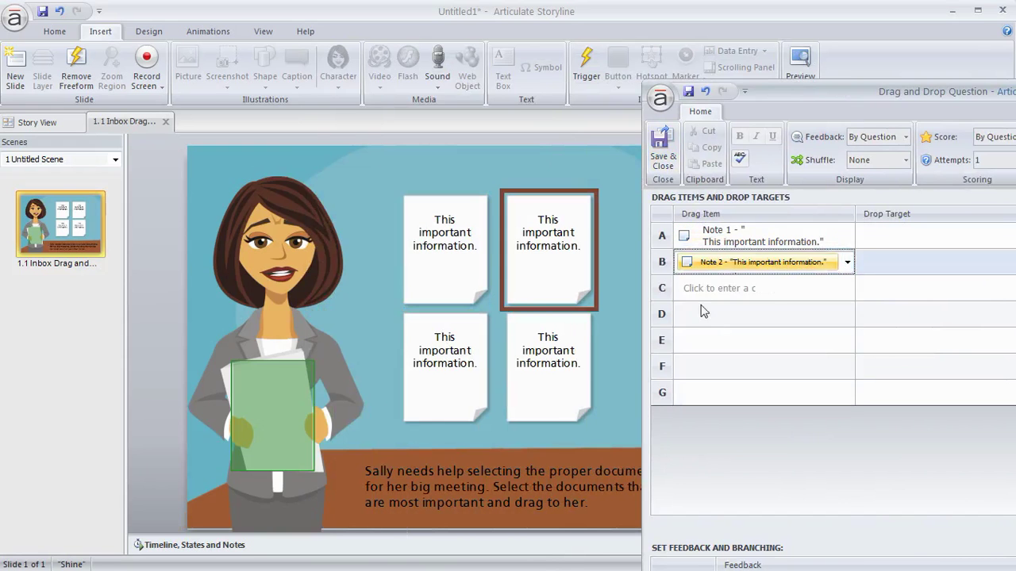
pyautogui.click(702, 288)
pyautogui.click(698, 340)
pyautogui.click(701, 314)
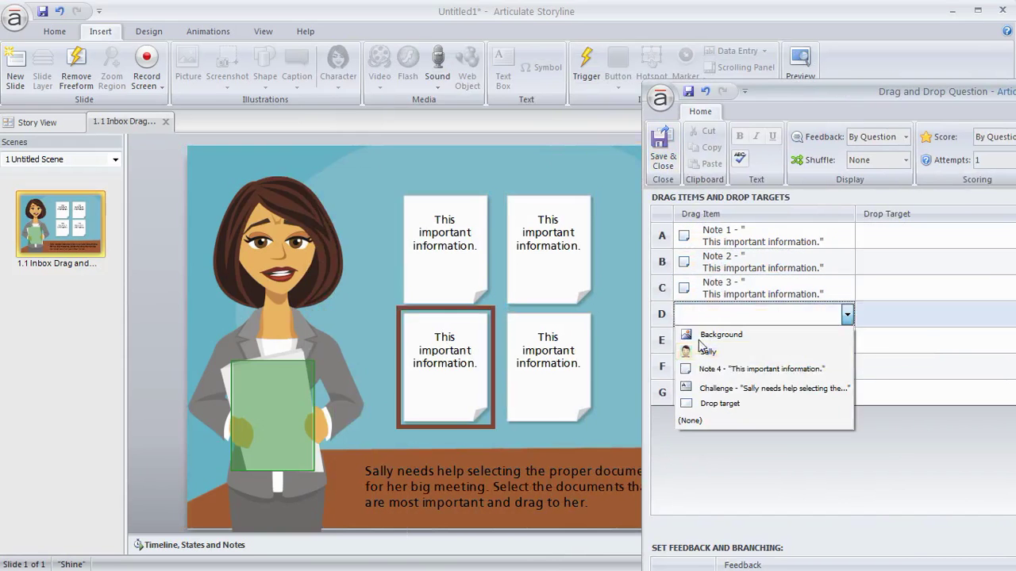
pyautogui.click(704, 369)
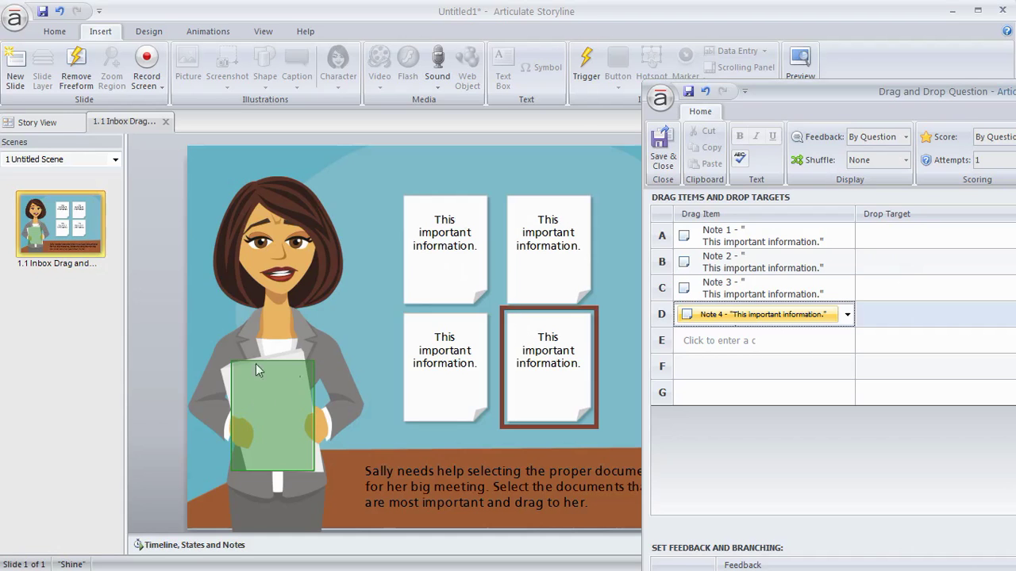
# Step: Assign the Drop target hotspot to Note 1 and Note 4 only, and save and close the question form
pyautogui.click(875, 236)
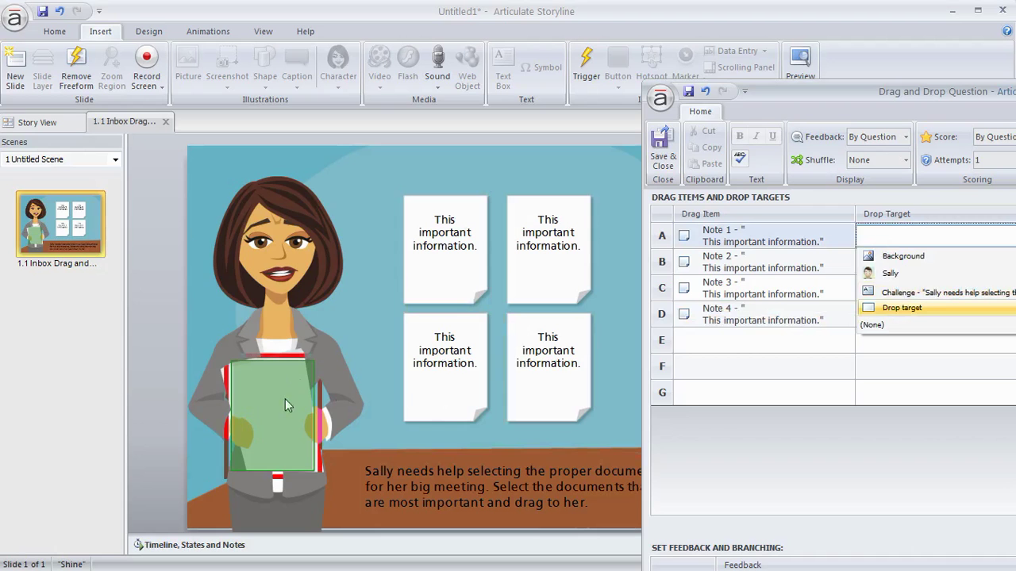
pyautogui.click(901, 309)
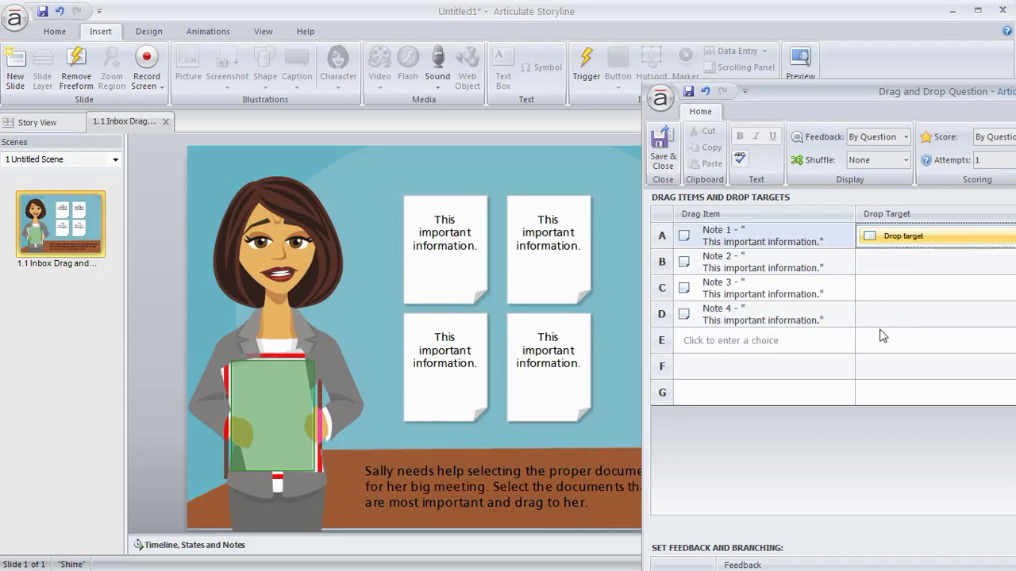
pyautogui.click(876, 324)
pyautogui.click(878, 386)
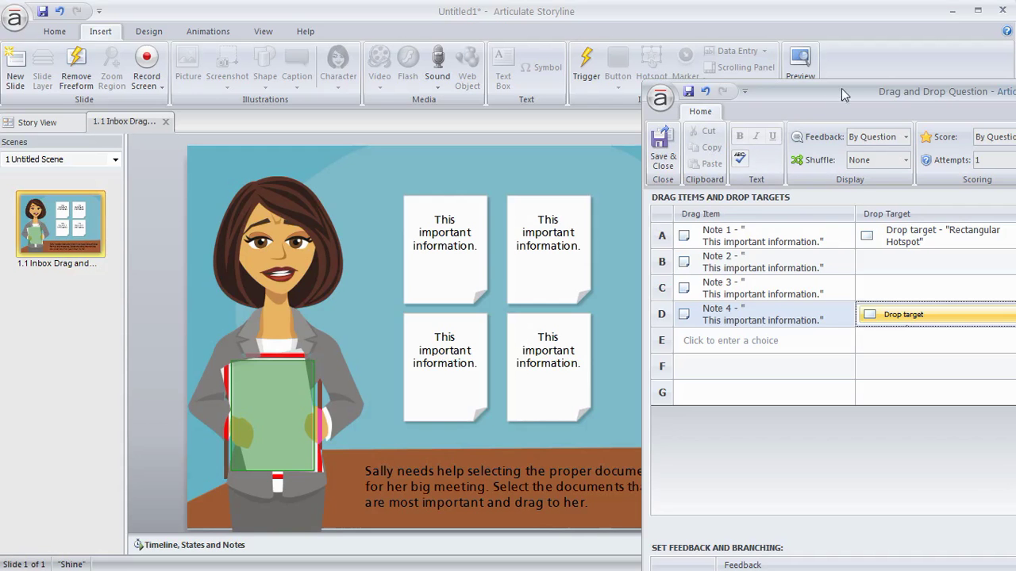
pyautogui.moveTo(842, 88); pyautogui.dragTo(494, 63)
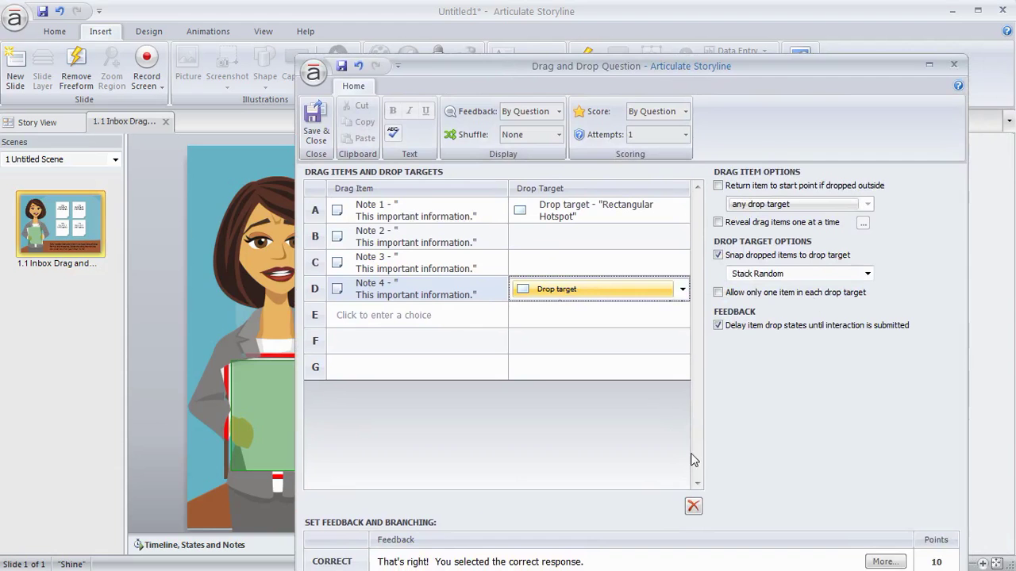
pyautogui.click(315, 123)
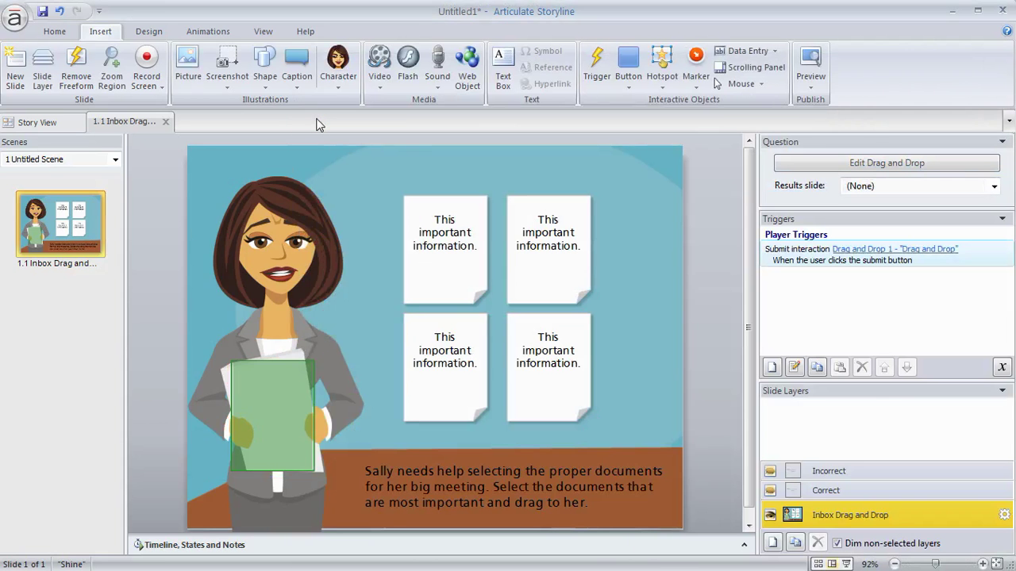
# Step: Preview this slide and test the question by dropping all four notes on the character, submitting, and dismissing the feedback
pyautogui.click(810, 81)
pyautogui.click(825, 104)
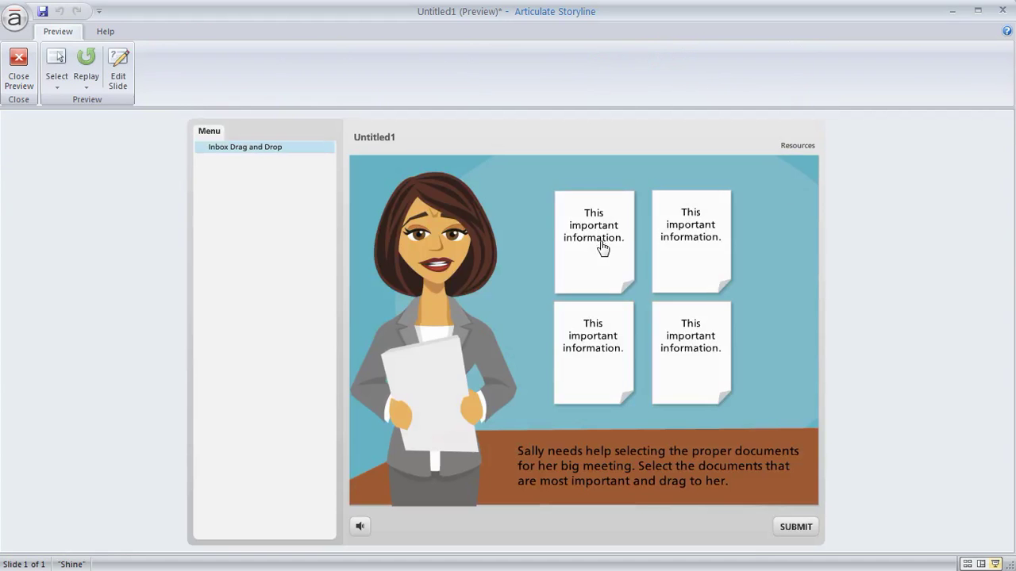
pyautogui.moveTo(603, 248); pyautogui.dragTo(480, 359)
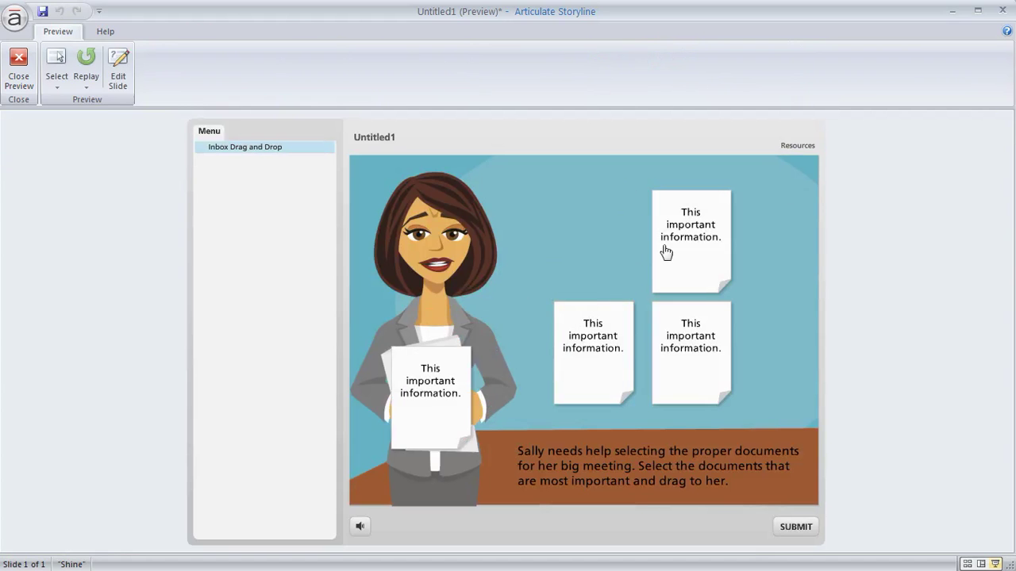
pyautogui.moveTo(666, 252); pyautogui.dragTo(438, 358)
pyautogui.moveTo(592, 349); pyautogui.dragTo(476, 369)
pyautogui.moveTo(660, 356); pyautogui.dragTo(473, 500)
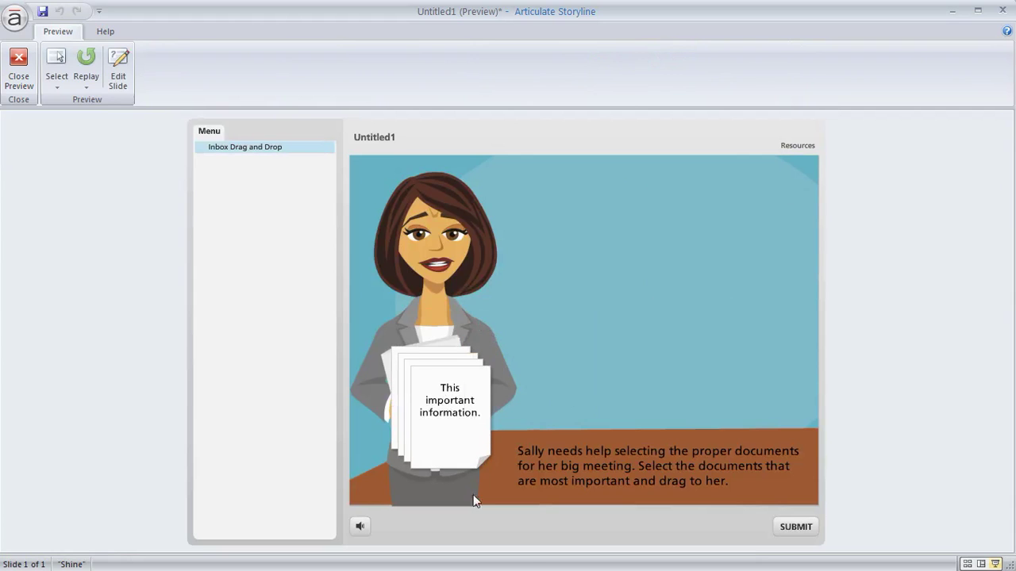
pyautogui.click(793, 527)
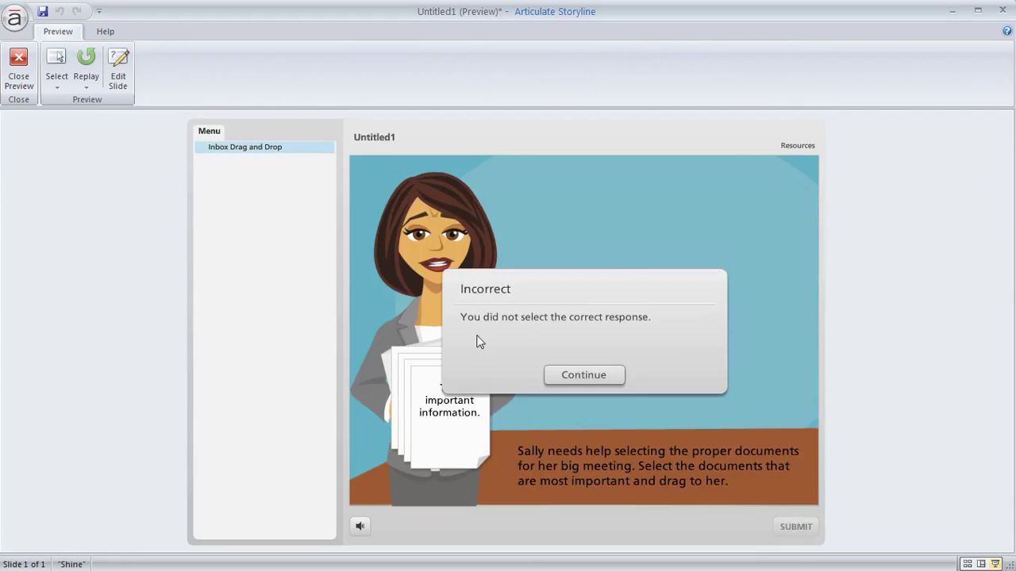
pyautogui.click(583, 375)
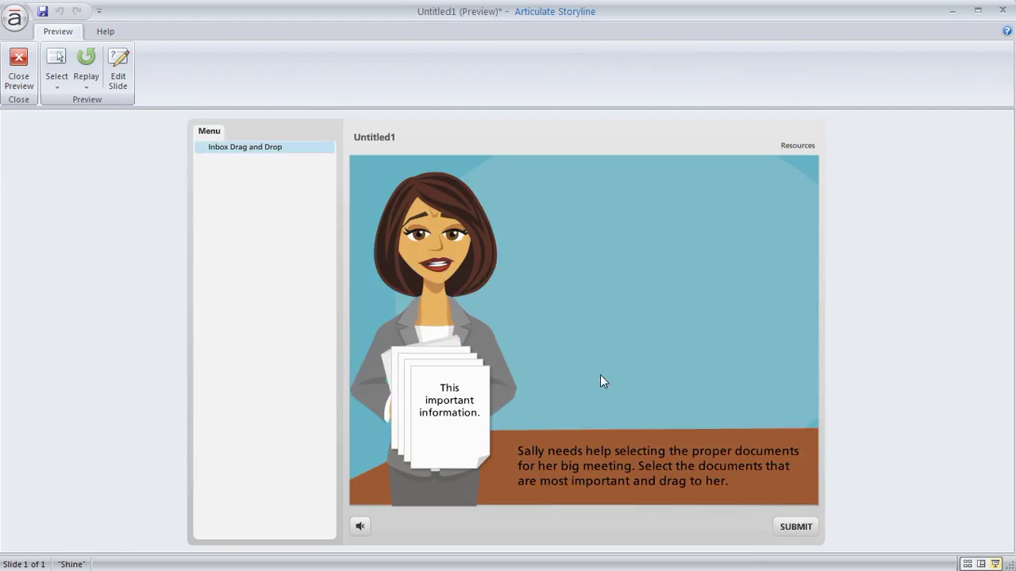
# Step: Replay the slide and test it with only Note 1 and Note 4 dropped on the character, submitting and dismissing the feedback
pyautogui.click(84, 83)
pyautogui.click(106, 108)
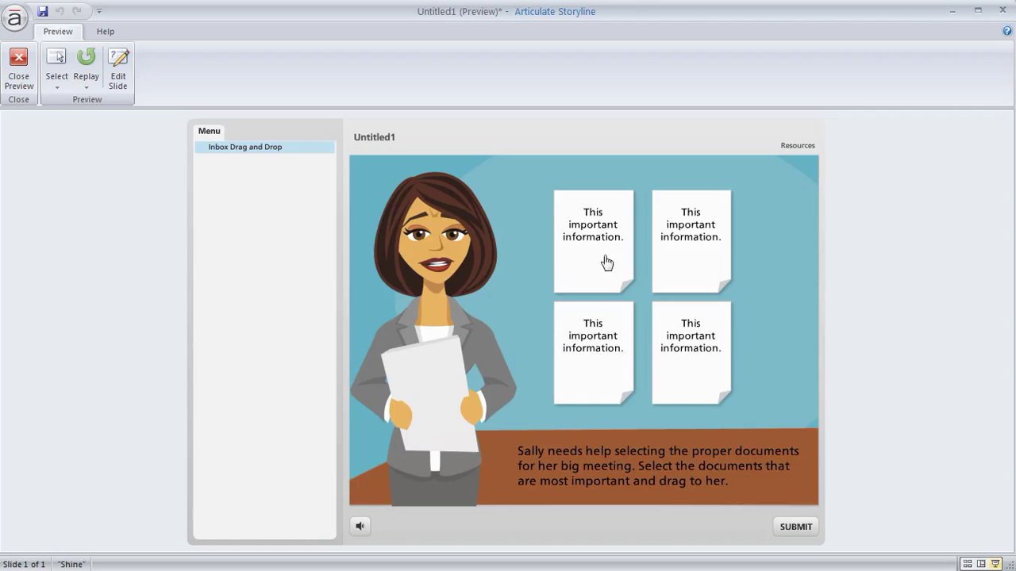
pyautogui.moveTo(605, 261); pyautogui.dragTo(463, 367)
pyautogui.moveTo(672, 347); pyautogui.dragTo(449, 394)
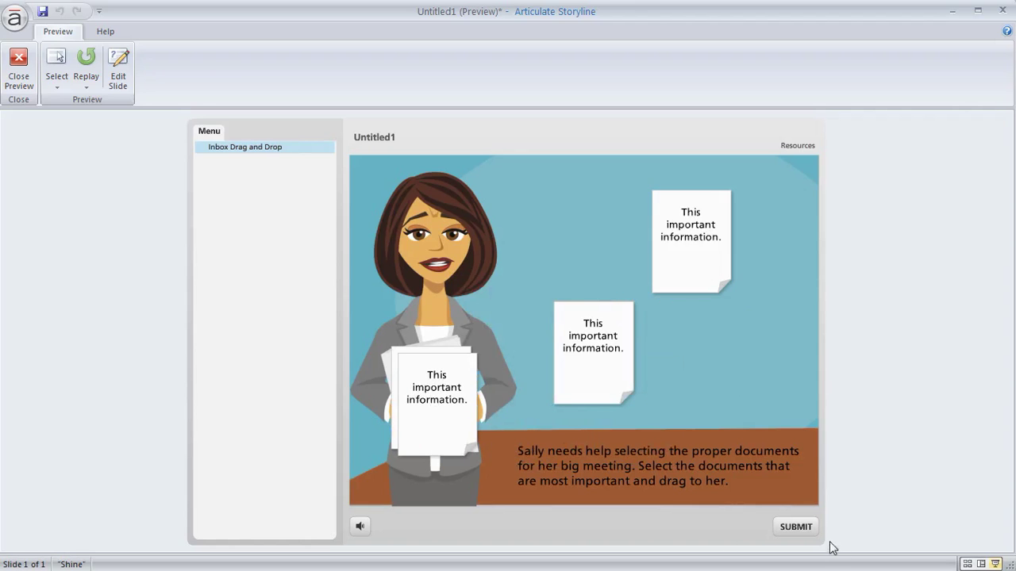
pyautogui.click(798, 527)
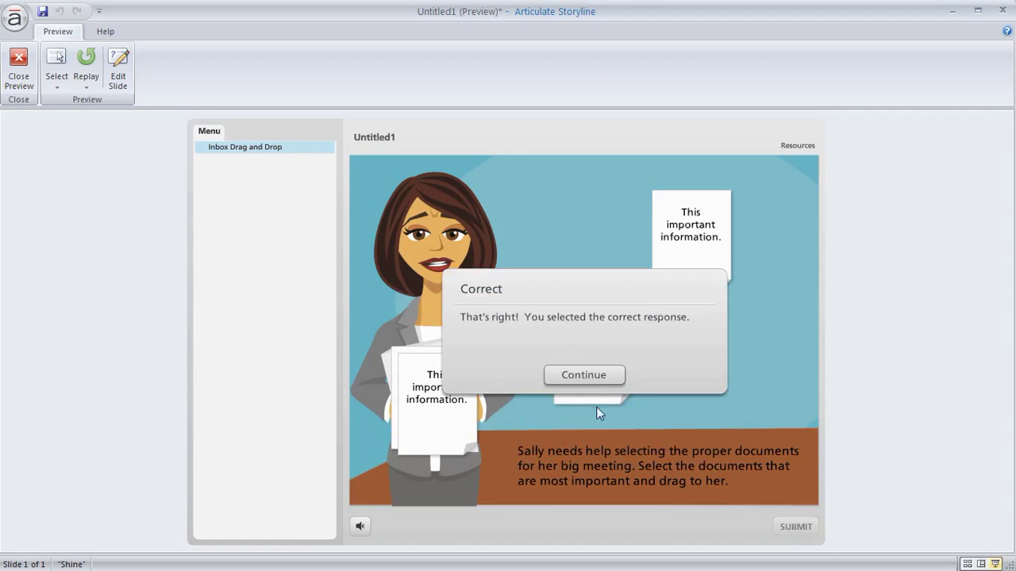
pyautogui.click(595, 378)
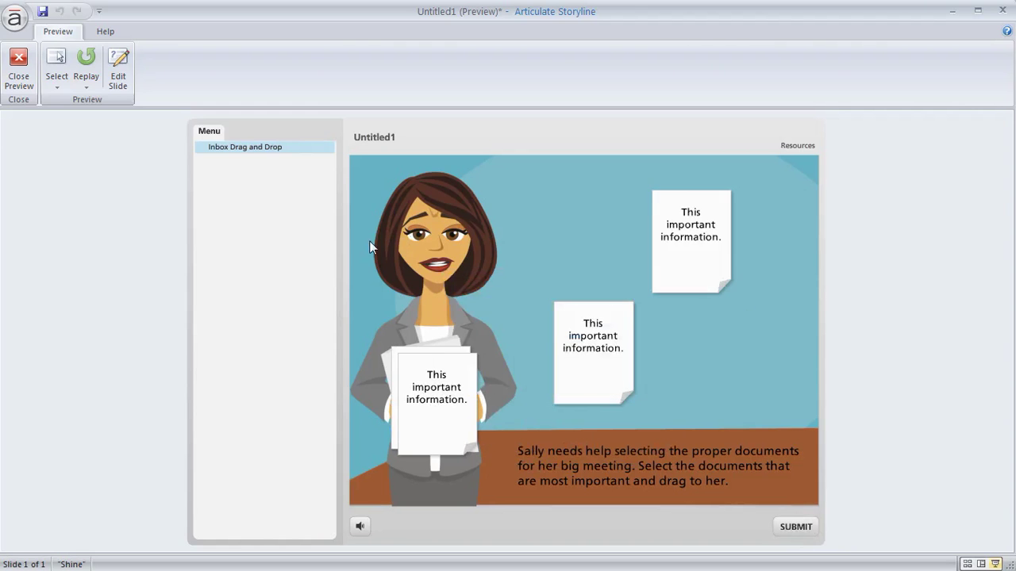